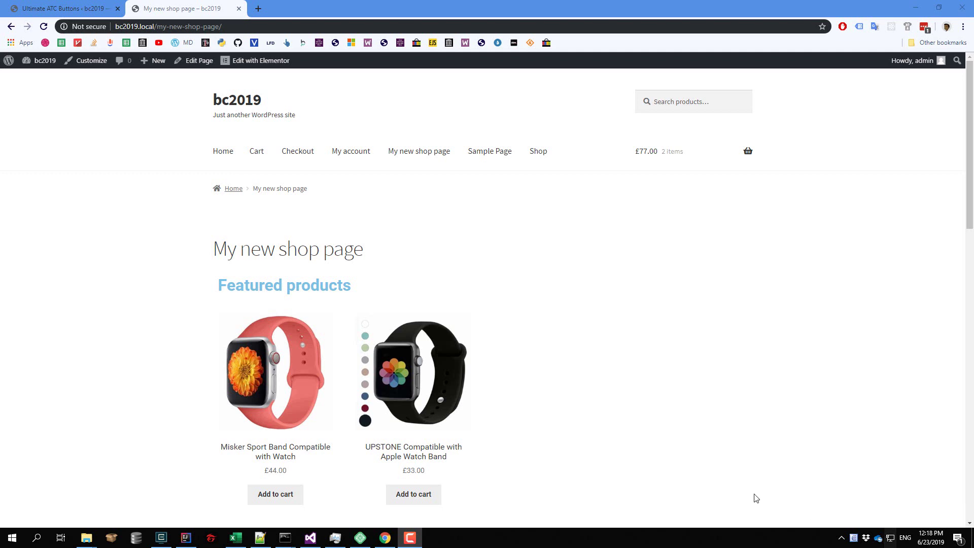
scroll(579, 403, down, 2)
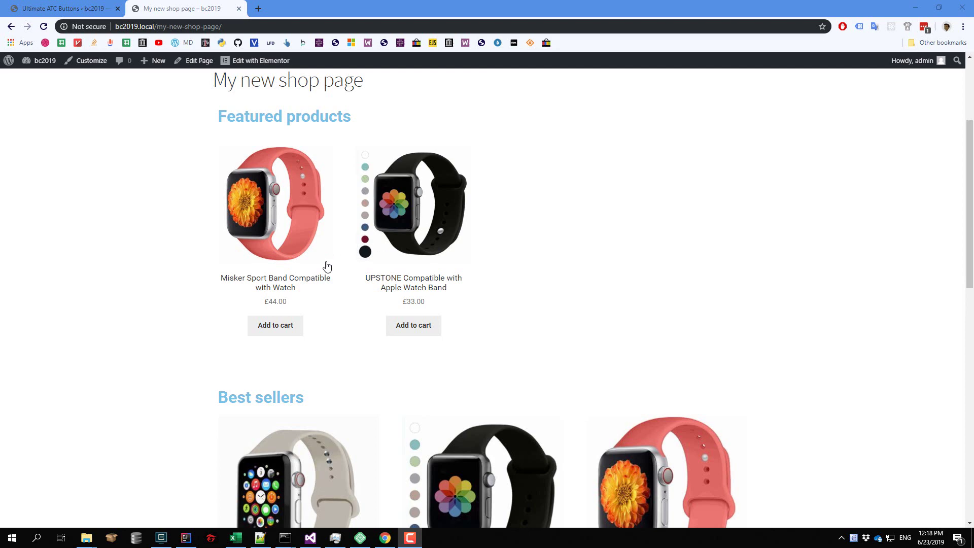
Step: Add the Misker Sport Band to the cart from the shop page's plain Add to cart button
click(282, 332)
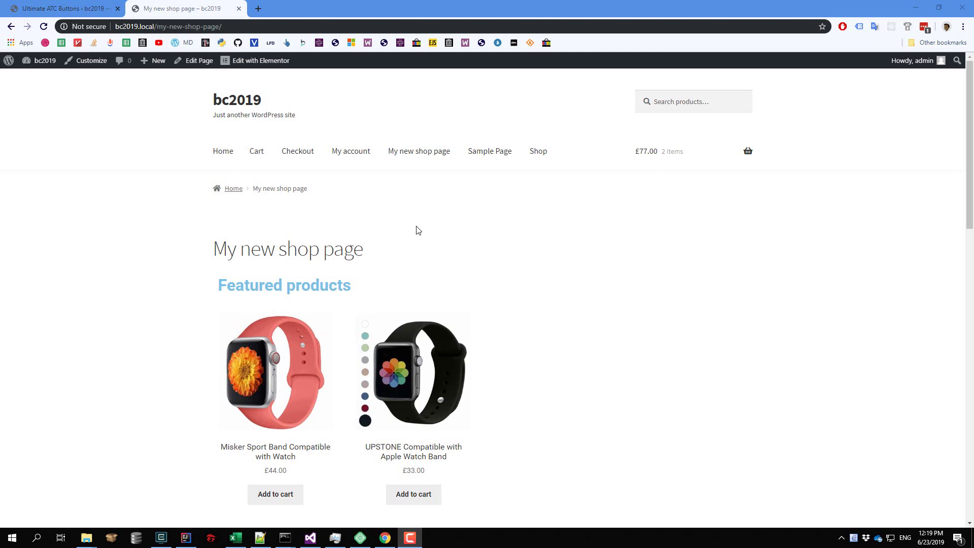
scroll(416, 230, down, 2)
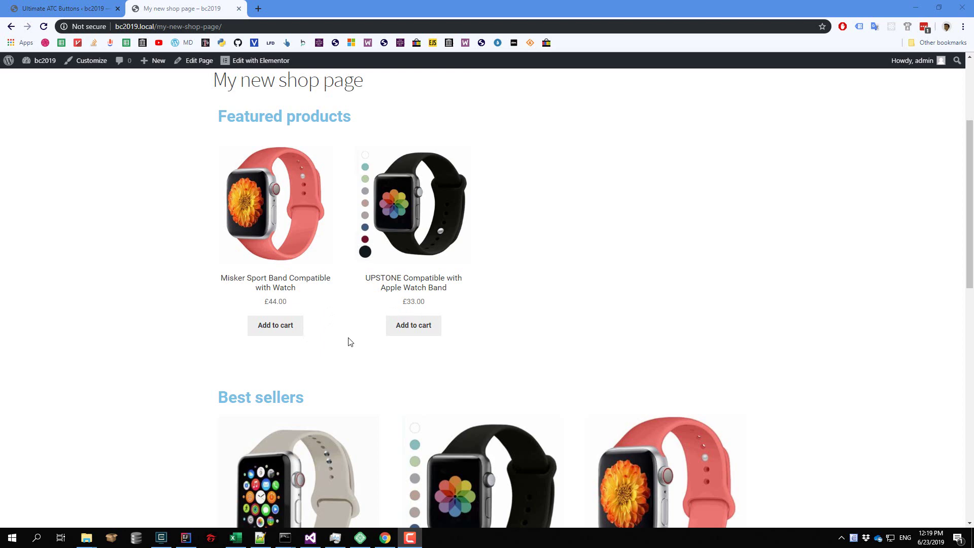
scroll(350, 338, down, 1)
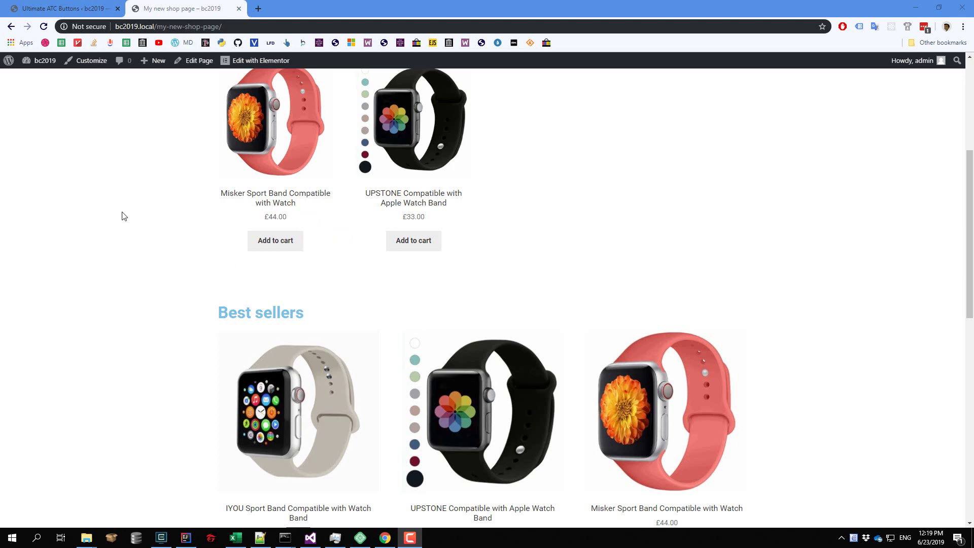
Step: Review the Ultimate ATC Buttons CONFIGURE BUTTONS styles, then return to the shop page
click(53, 14)
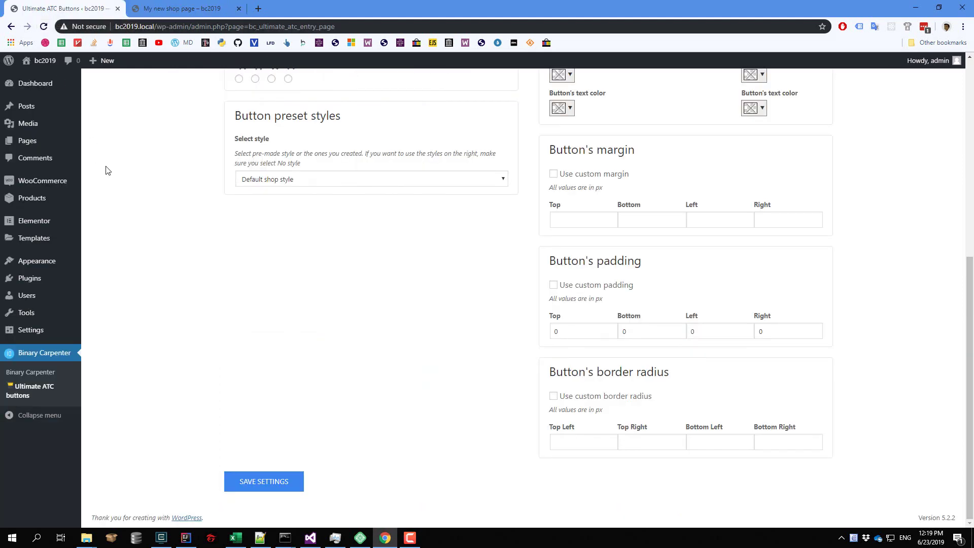
scroll(122, 160, up, 5)
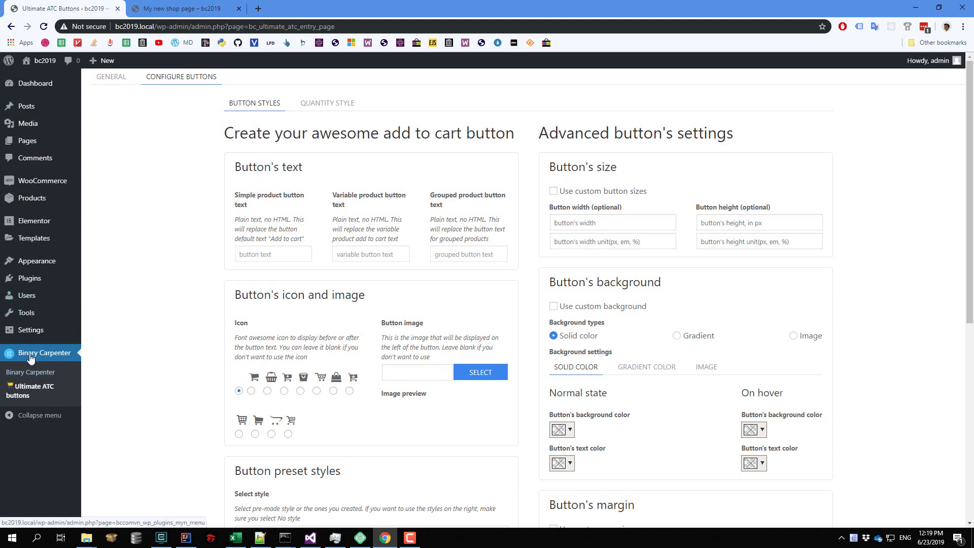
click(42, 390)
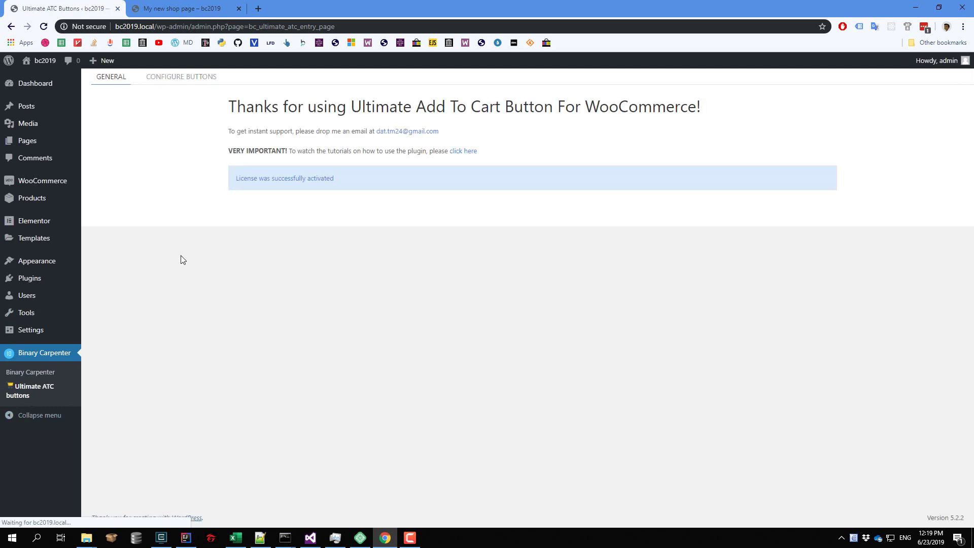
click(183, 78)
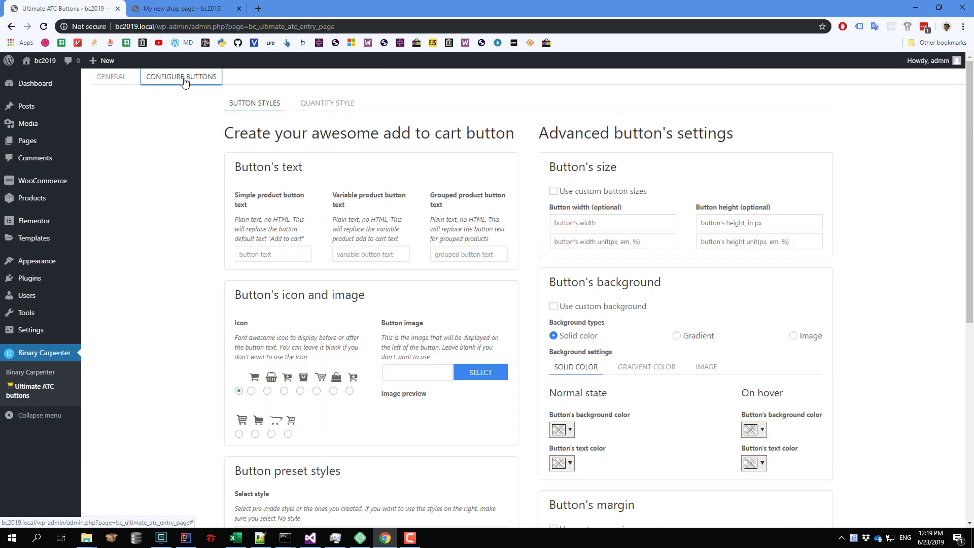
scroll(211, 272, down, 1)
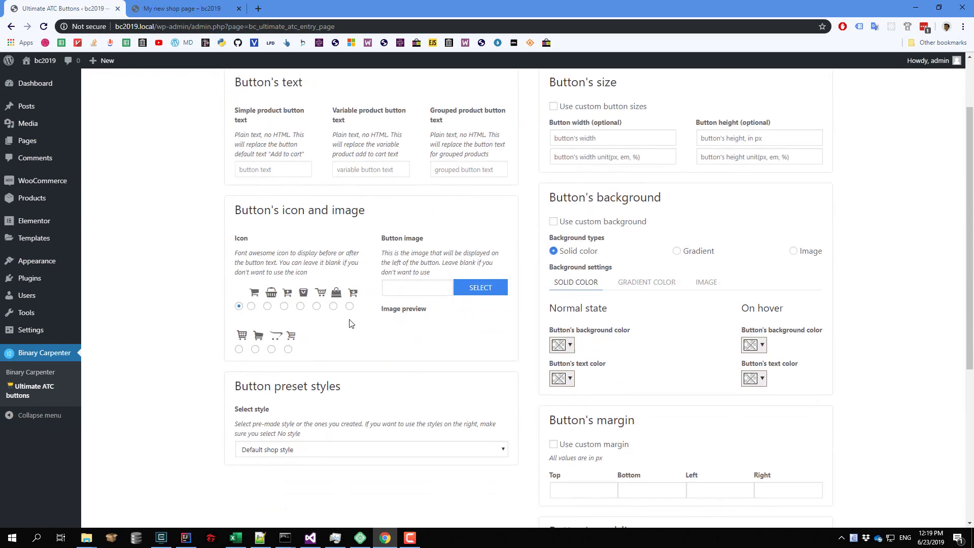
scroll(339, 300, up, 1)
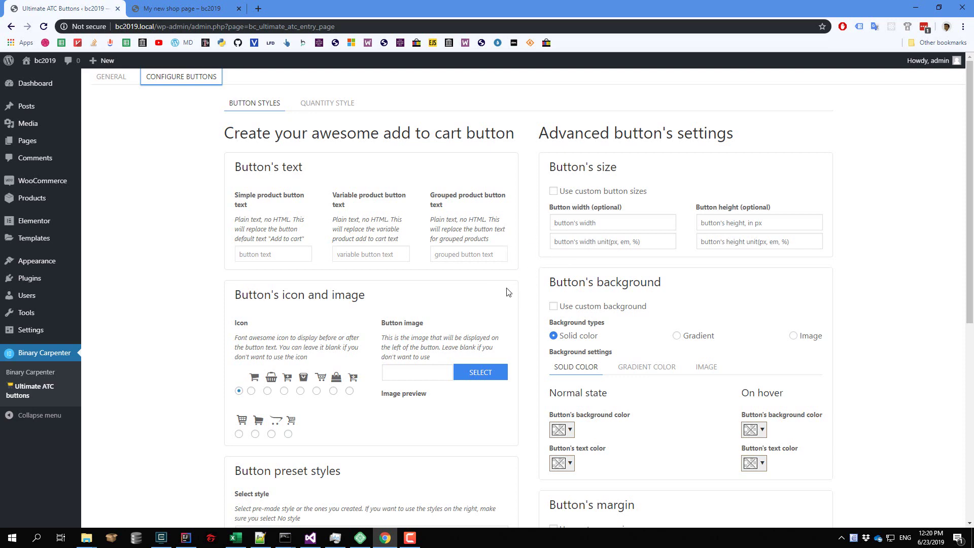
click(200, 8)
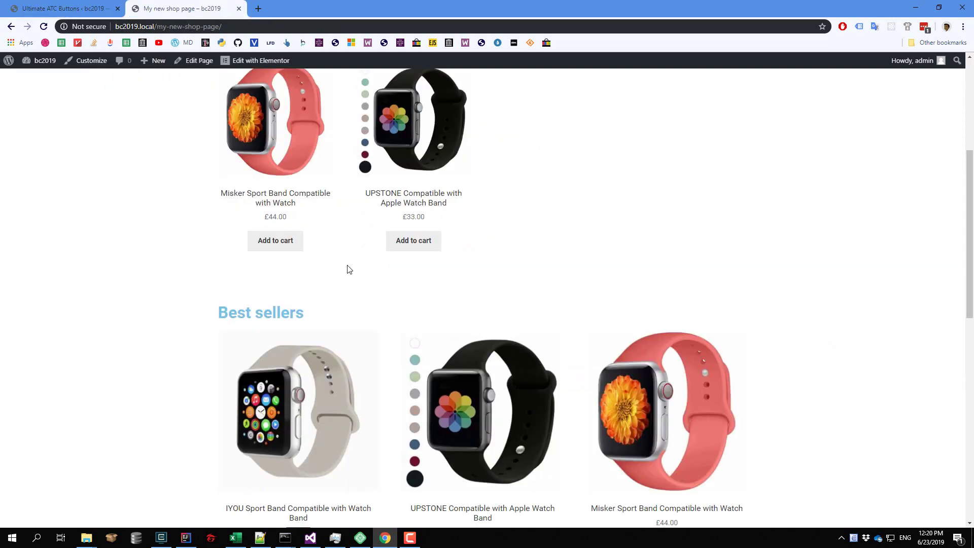
scroll(374, 264, down, 1)
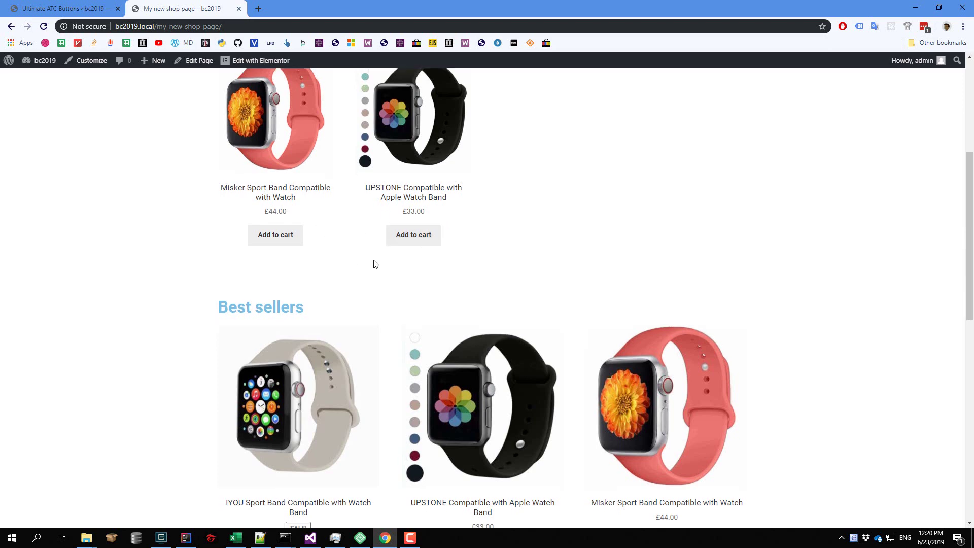
scroll(374, 264, down, 1)
scroll(328, 167, up, 5)
scroll(310, 284, down, 2)
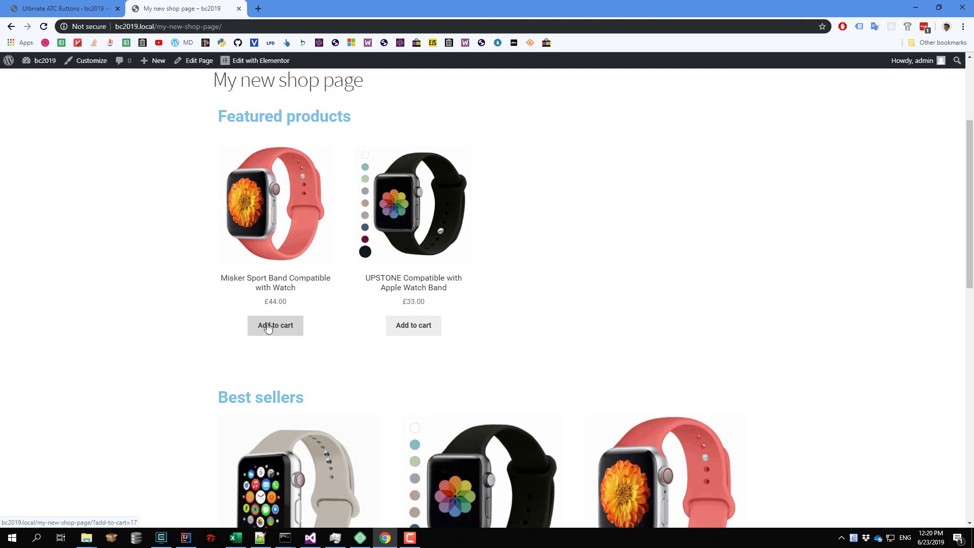
Step: Choose the cart icon (fifth icon) for the Add to cart buttons and save the settings
click(73, 10)
scroll(145, 217, down, 1)
scroll(140, 212, down, 2)
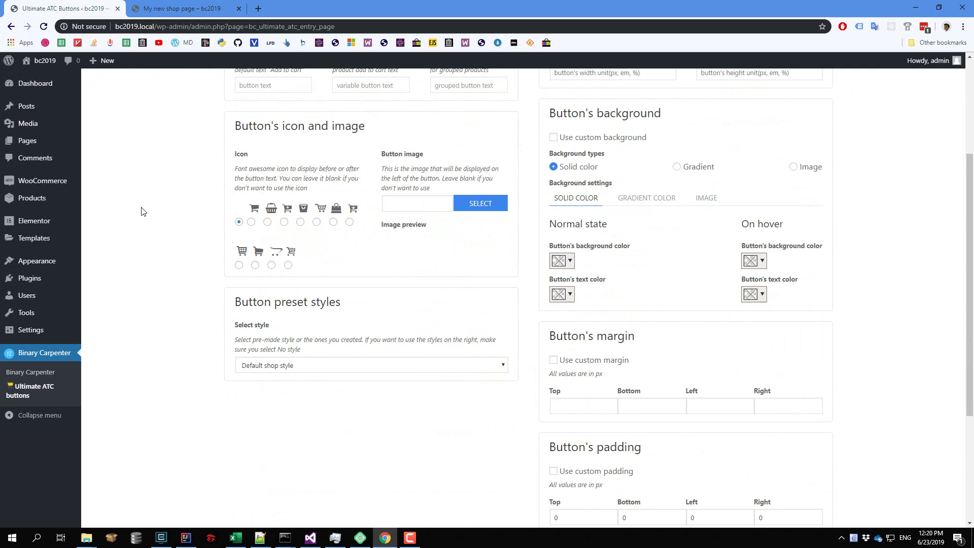
scroll(178, 183, up, 1)
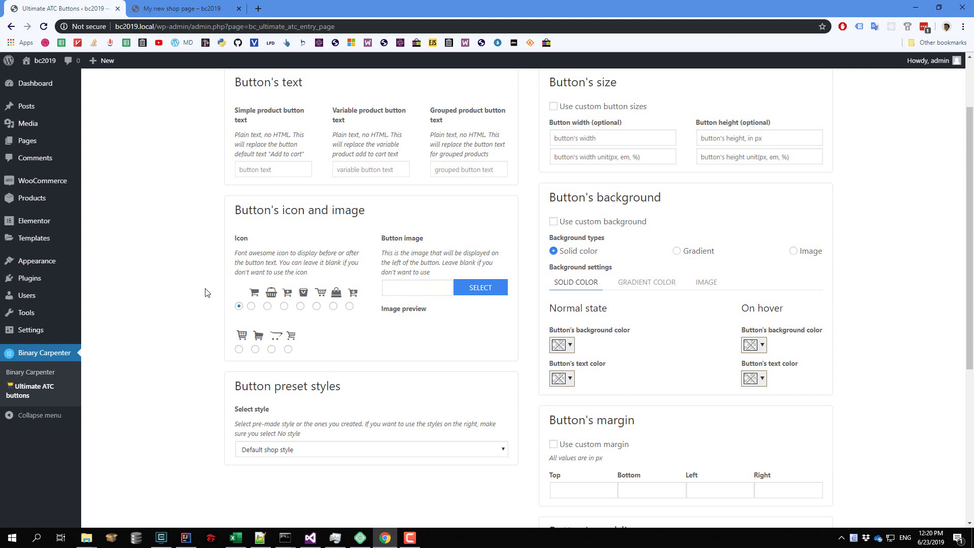
click(301, 307)
scroll(255, 324, down, 4)
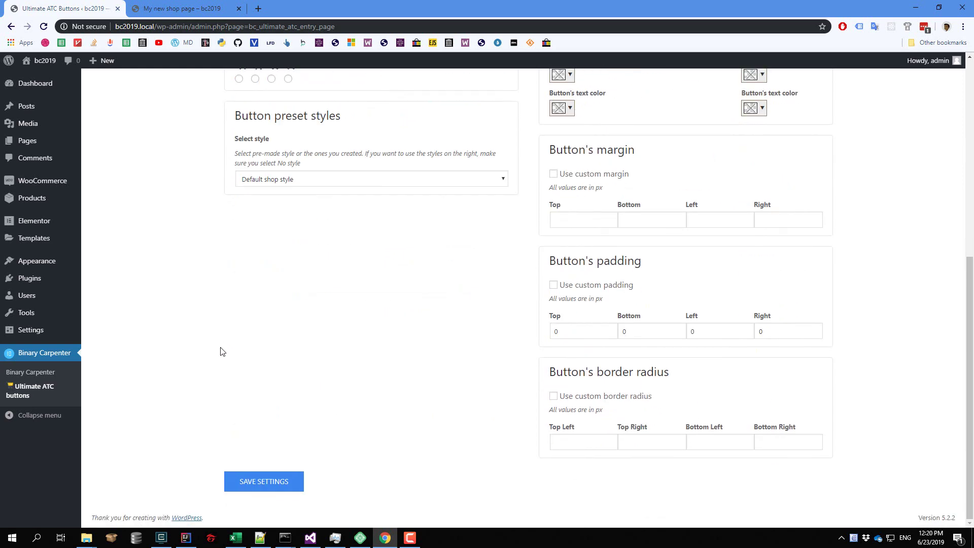
click(267, 488)
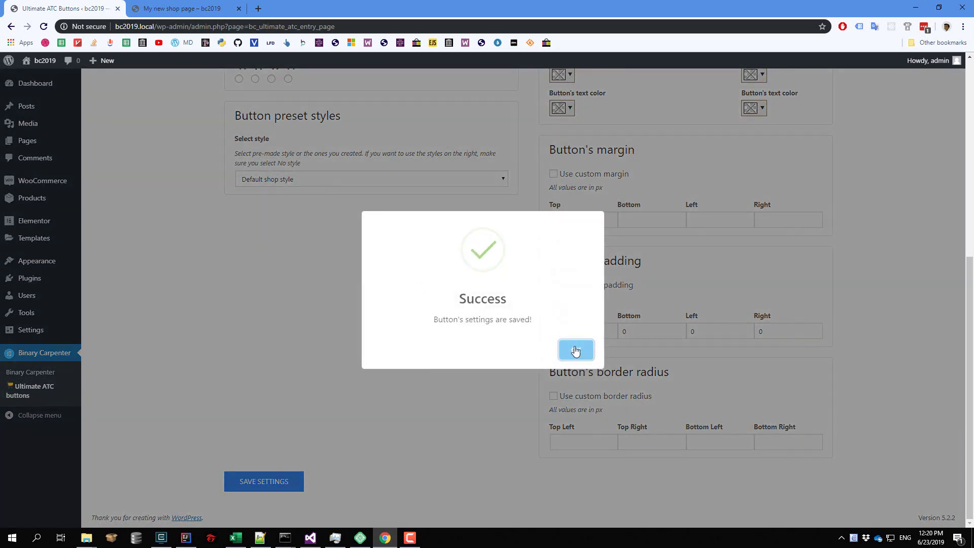
click(576, 351)
click(182, 9)
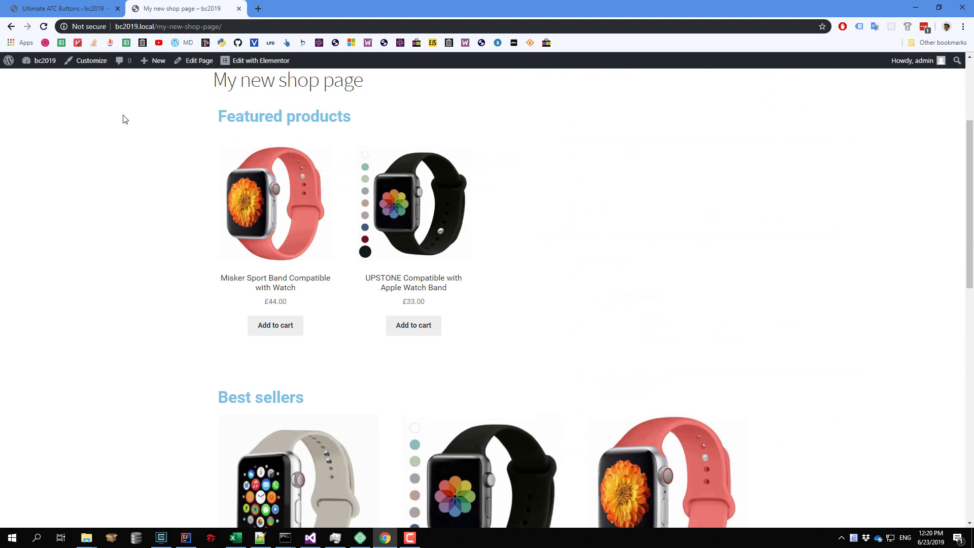
Step: Reload the shop page to show the cart icon above each Add to cart button
click(43, 26)
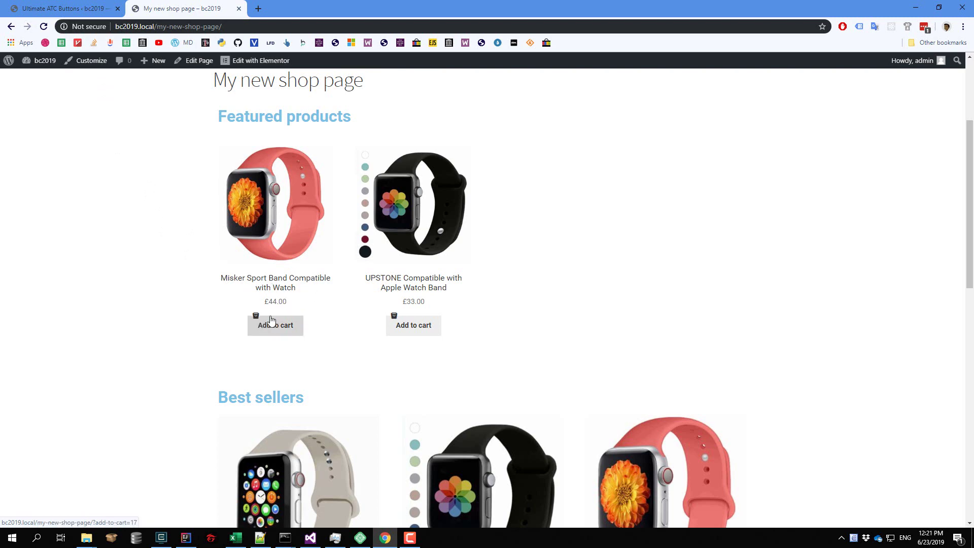
scroll(271, 323, down, 1)
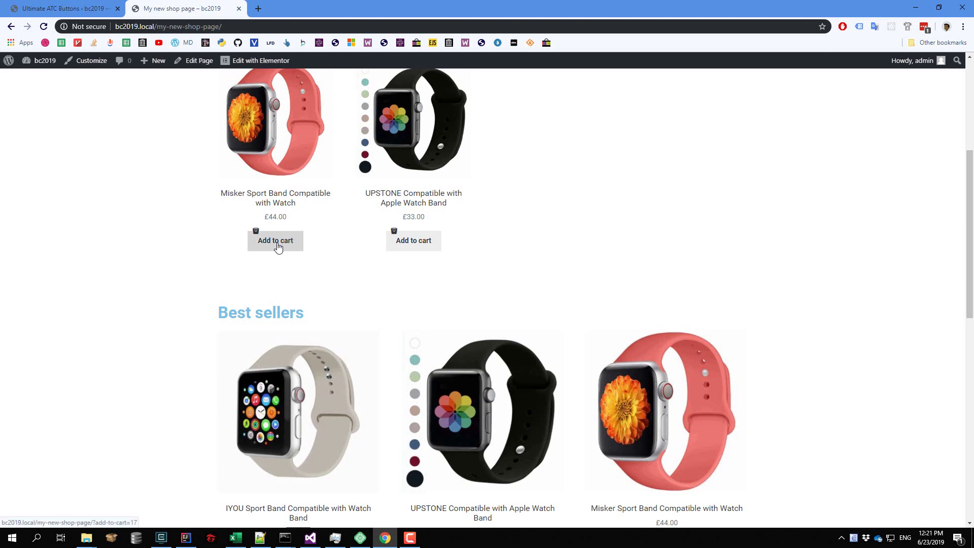
Step: Inspect the first Add to cart button's markup in Chrome DevTools, then close the inspector
right_click(284, 249)
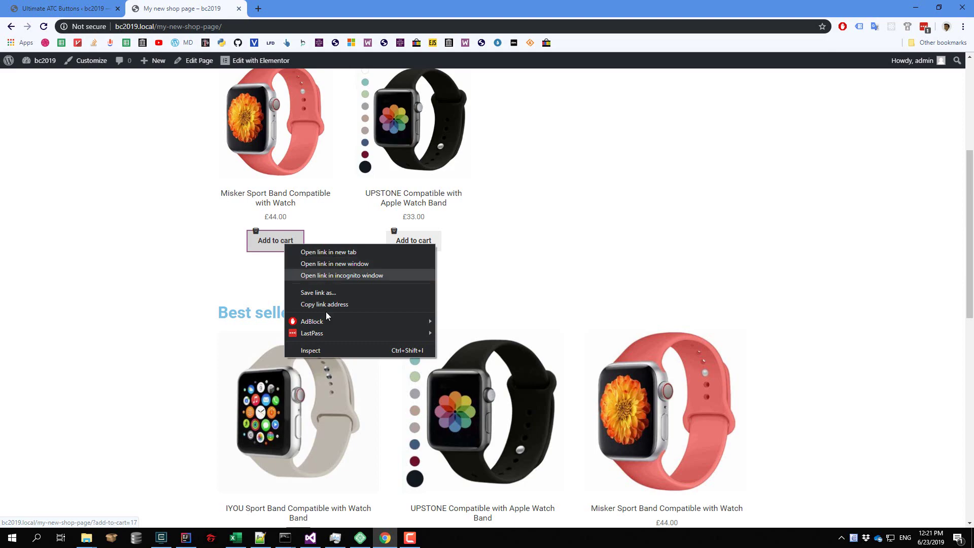
click(315, 350)
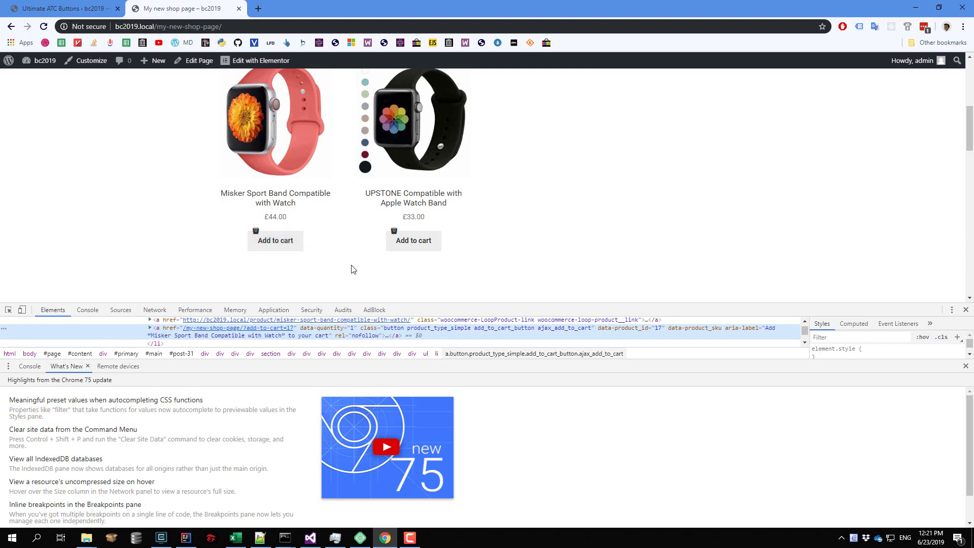
click(965, 312)
Step: Enable custom button sizes with width 110 and a height value, and save the settings
click(92, 8)
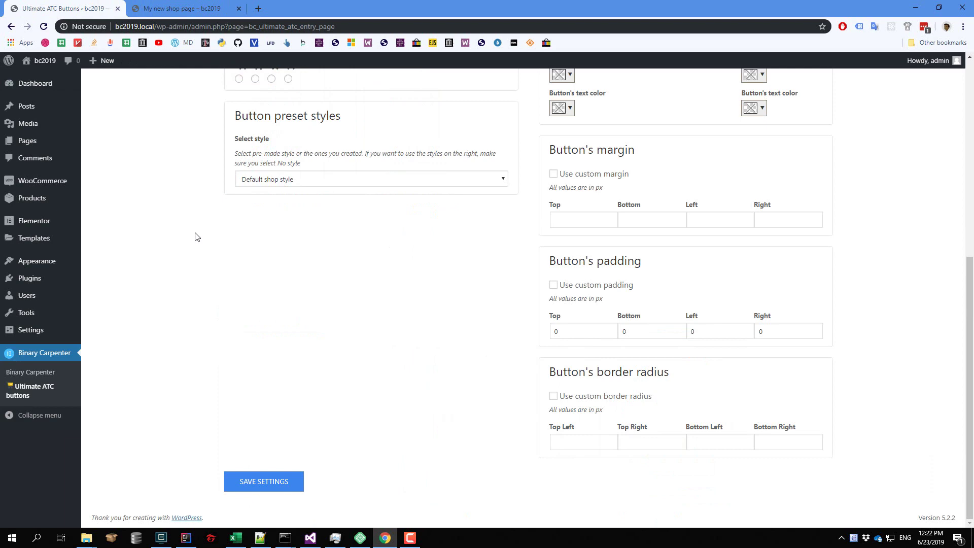
scroll(476, 312, up, 3)
scroll(498, 326, up, 2)
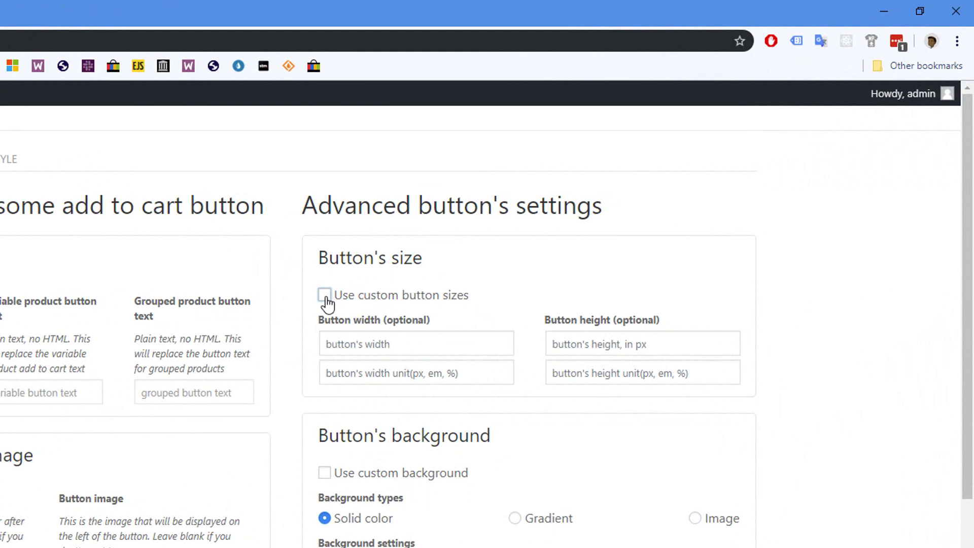
click(325, 297)
click(383, 344)
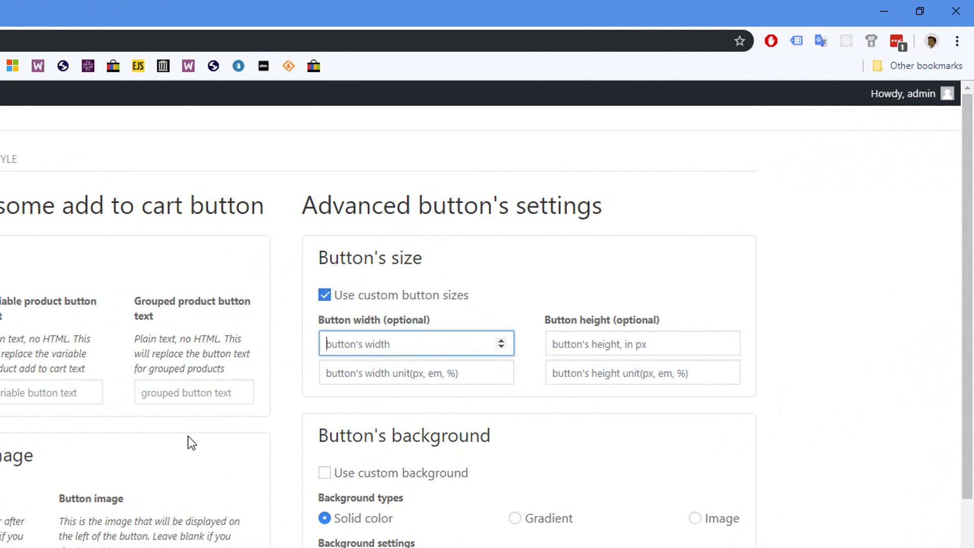
text(110)
click(590, 339)
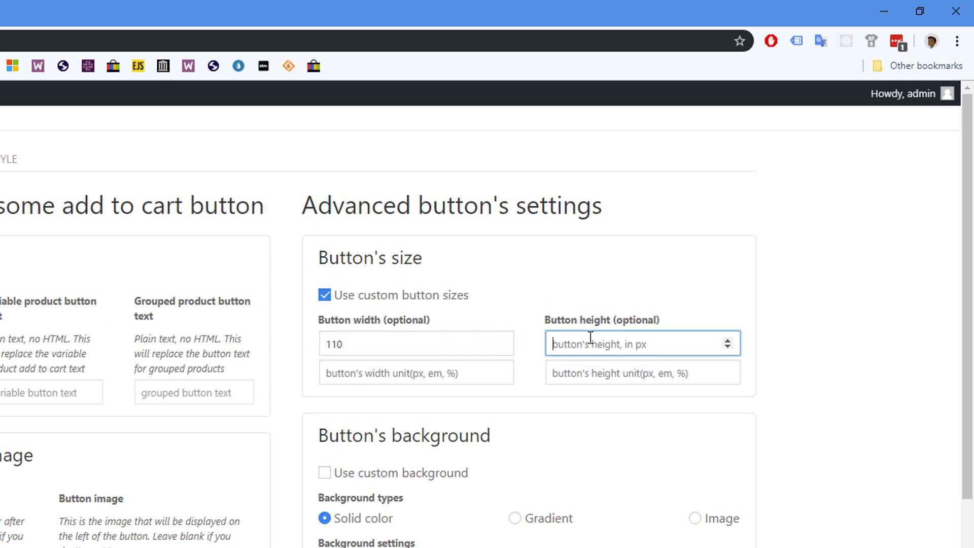
text(30)
scroll(417, 318, down, 5)
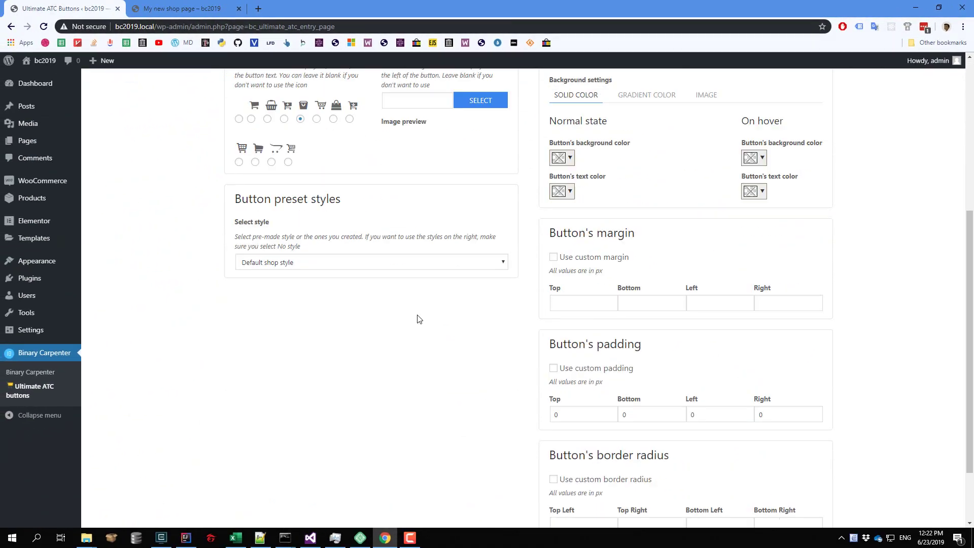
scroll(418, 319, down, 2)
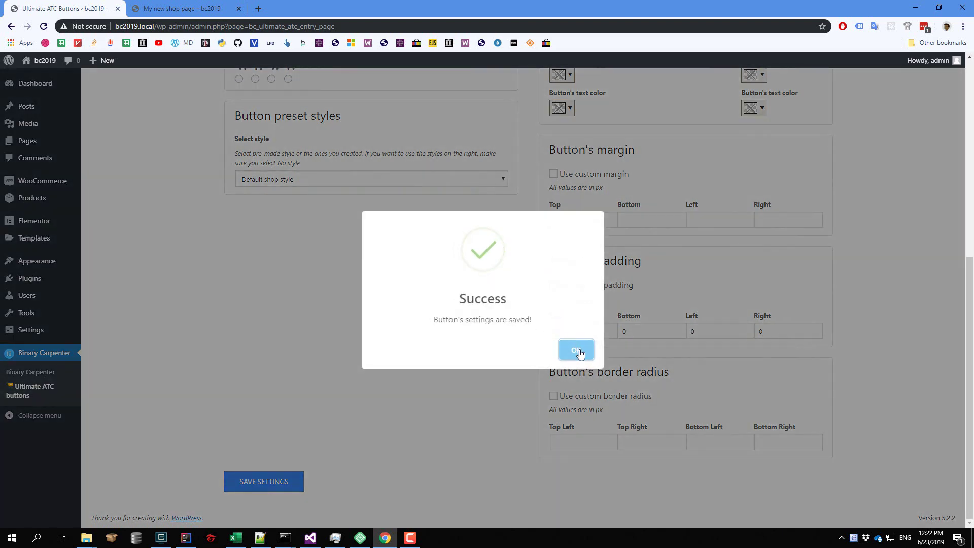
click(571, 348)
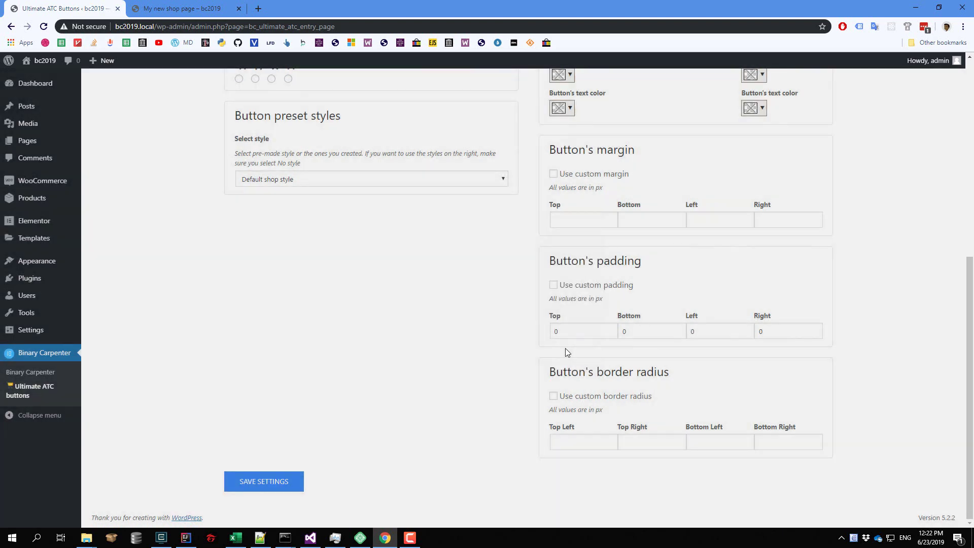
Step: Reload the shop page to see the larger Add to cart buttons with the cart icon
click(191, 7)
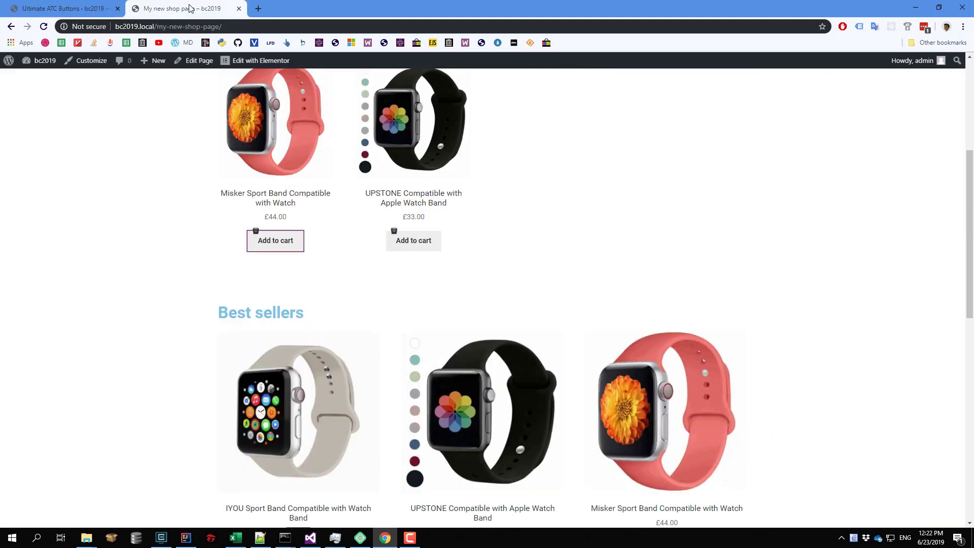
click(44, 26)
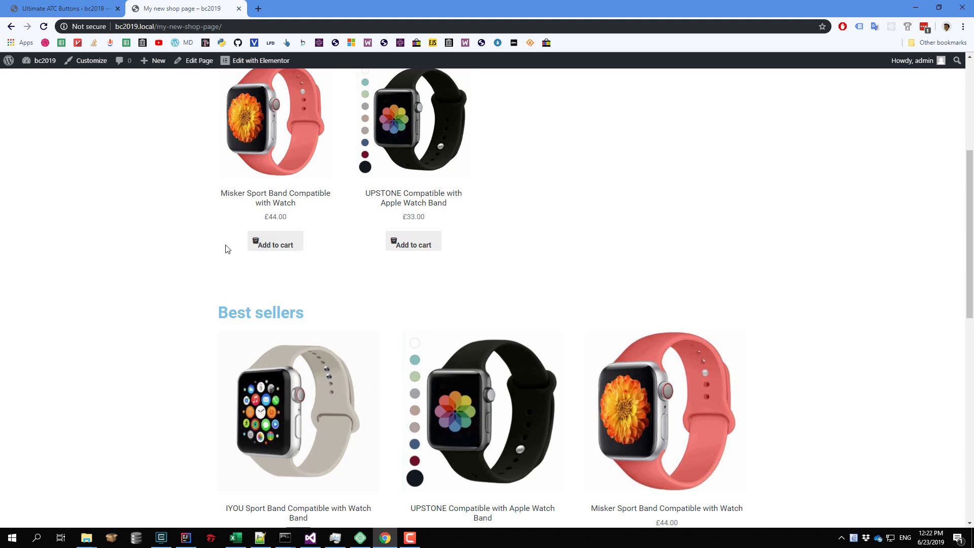
Step: Enable custom button padding of 0 on every side and save the settings
click(46, 8)
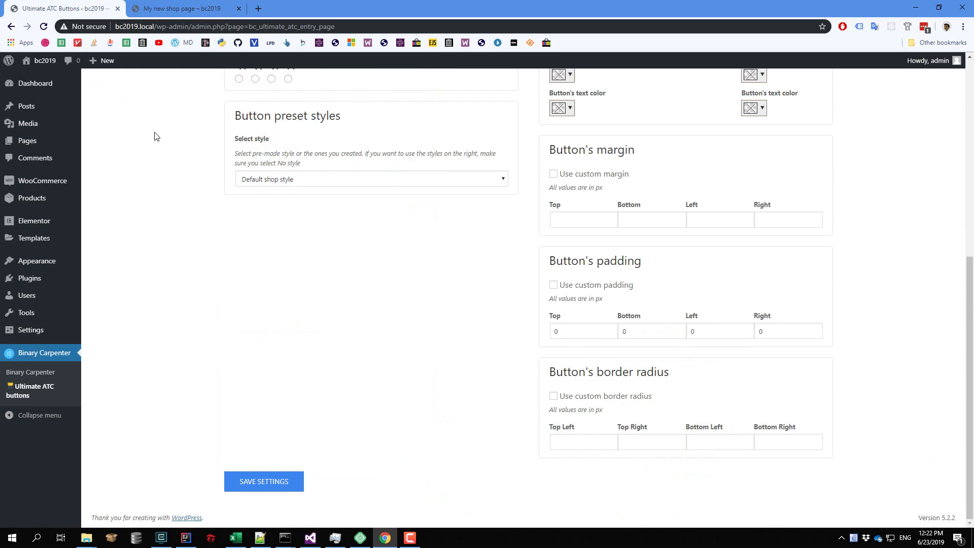
scroll(160, 141, up, 2)
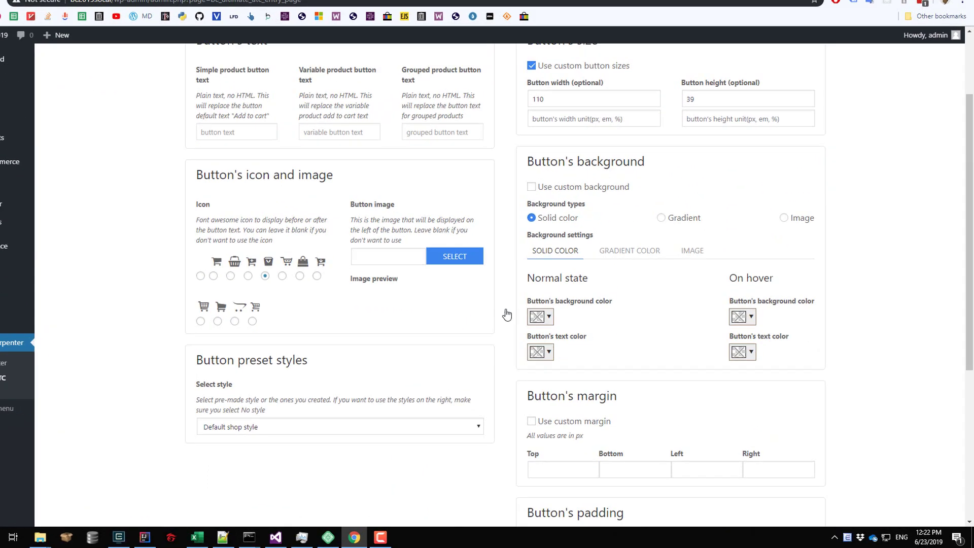
scroll(506, 314, down, 2)
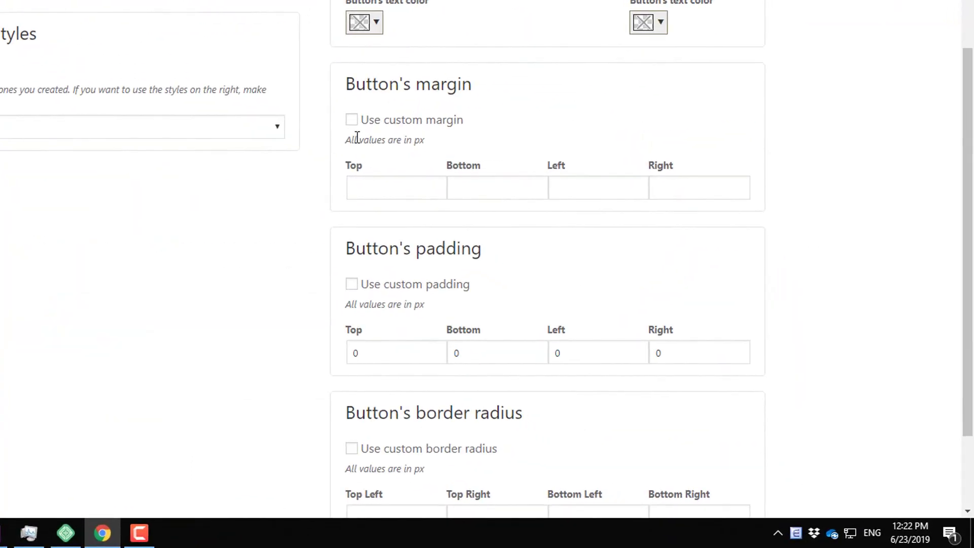
click(352, 286)
mouse_move(598, 353)
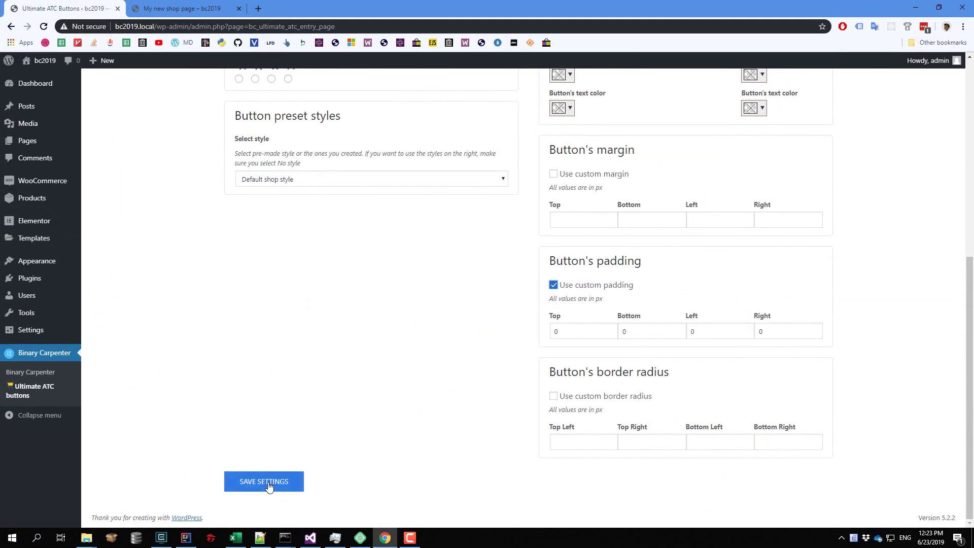
click(268, 487)
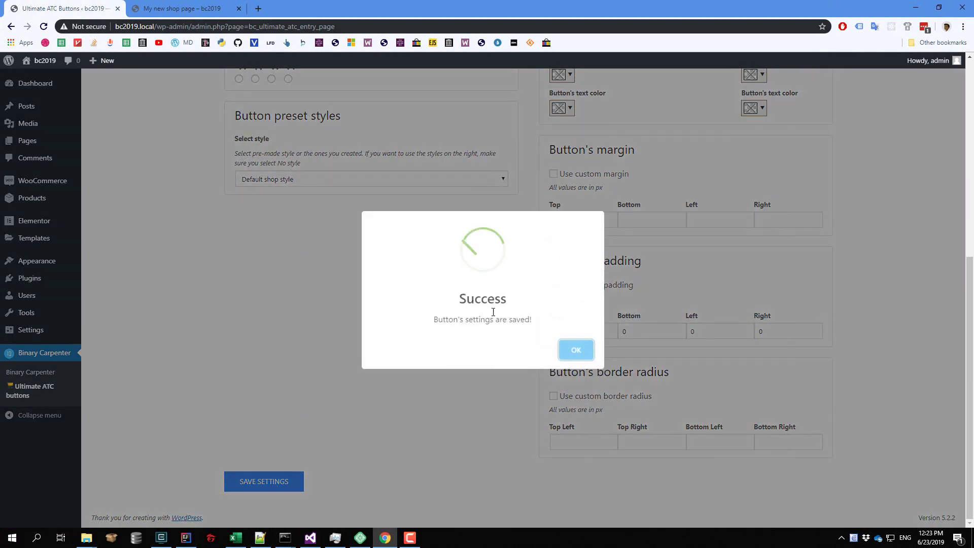
click(575, 350)
Step: Reload the shop page to see the zero-padding buttons with the icon tight against the label
click(198, 11)
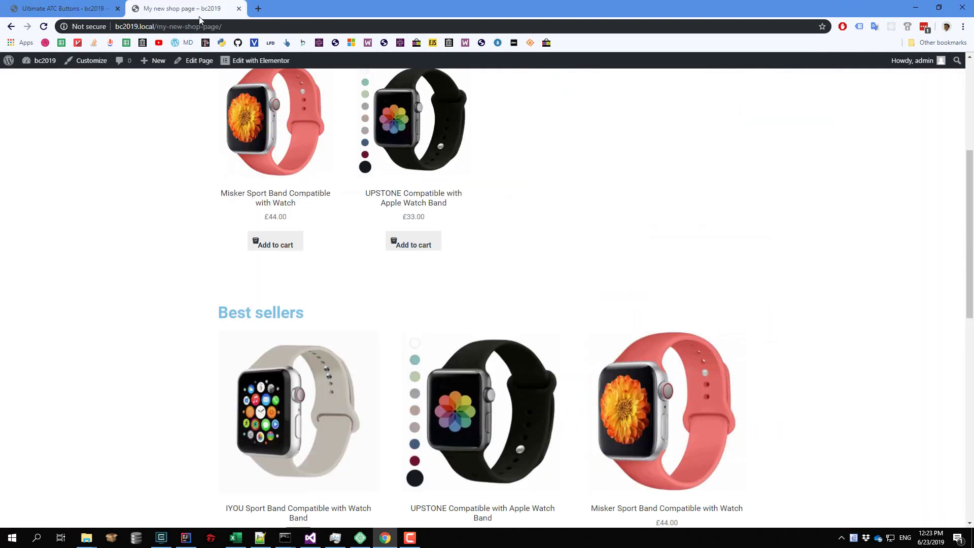
click(43, 26)
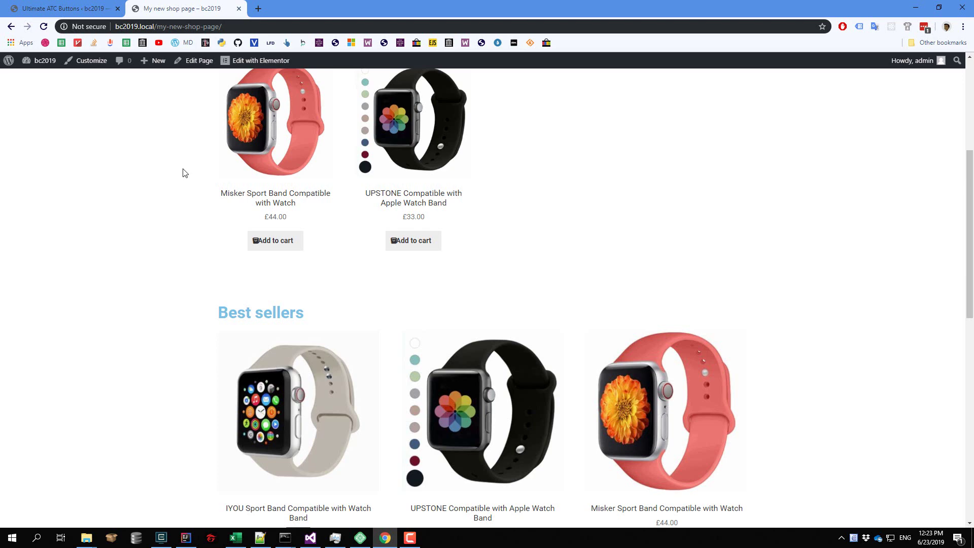
Step: Change the button width to 130 with height 39 and save the settings
click(61, 8)
scroll(468, 178, up, 5)
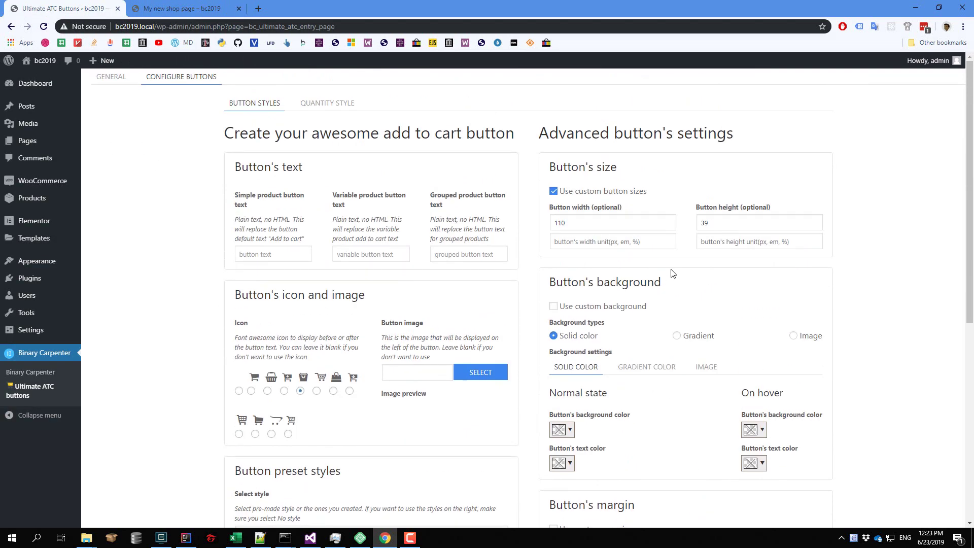
click(560, 223)
text(130)
click(593, 239)
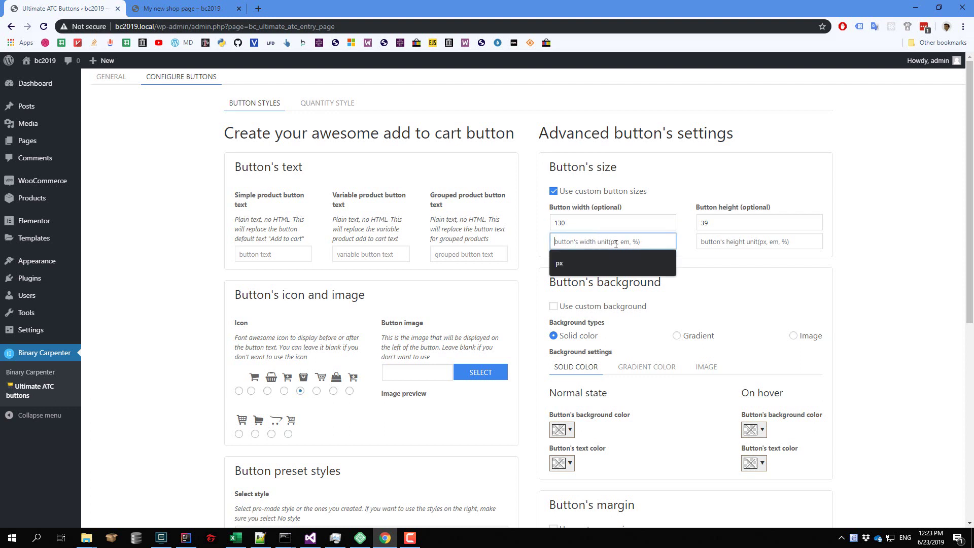
click(576, 222)
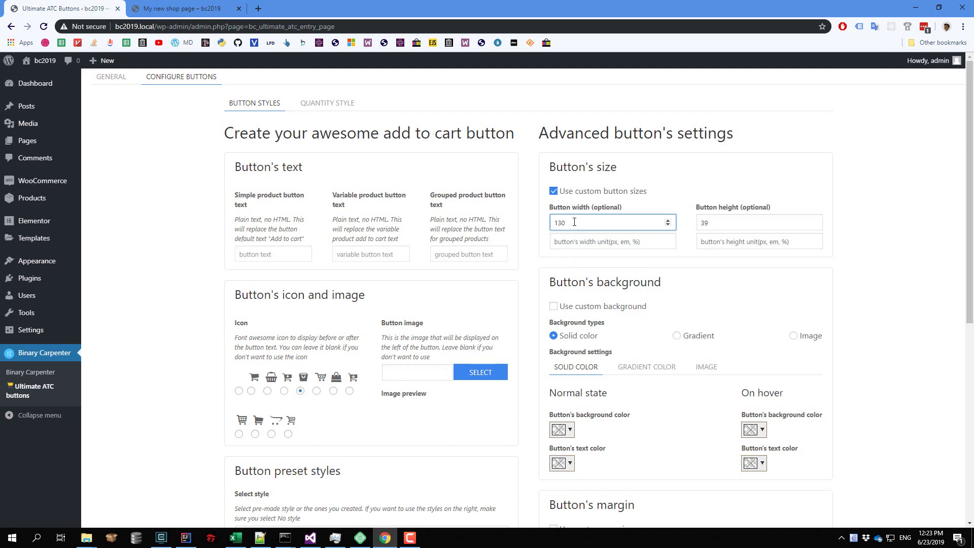
scroll(430, 337, down, 5)
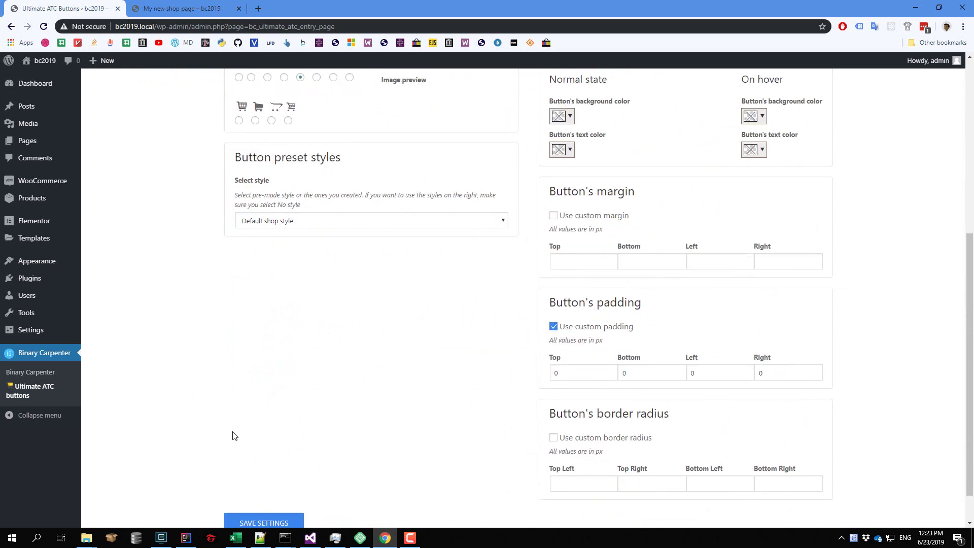
click(271, 485)
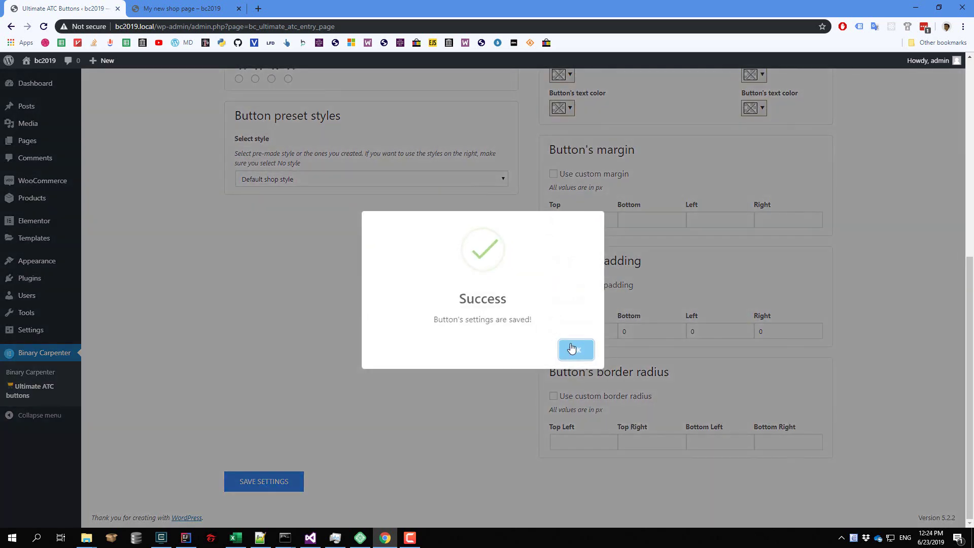
click(572, 349)
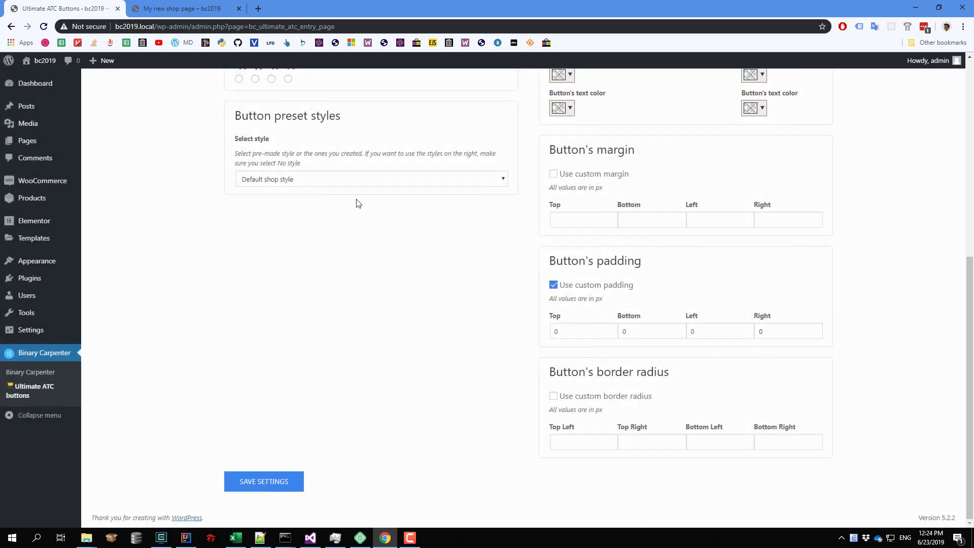
Step: Reload the 'My new shop page' tab to check the wider Add to cart buttons
click(205, 10)
scroll(71, 135, up, 4)
scroll(84, 114, down, 2)
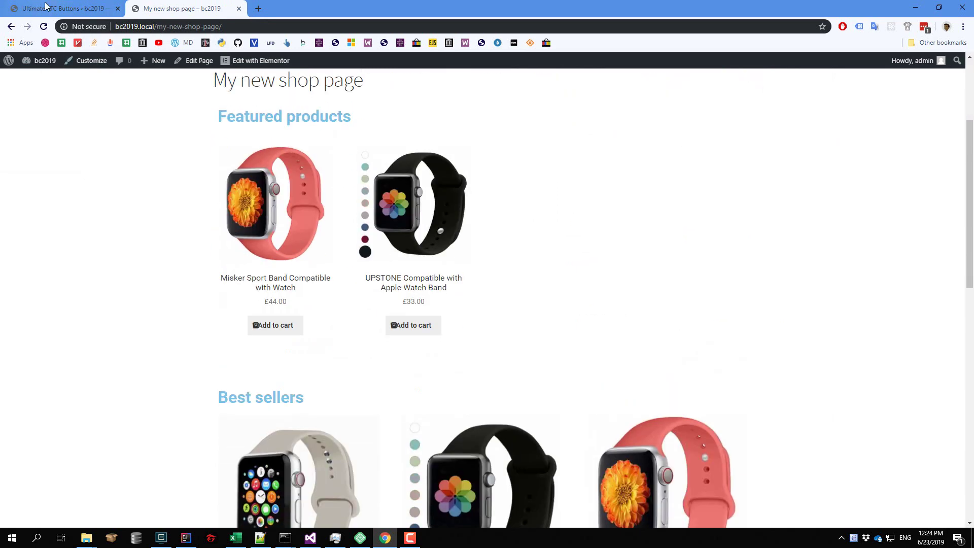
key(F5)
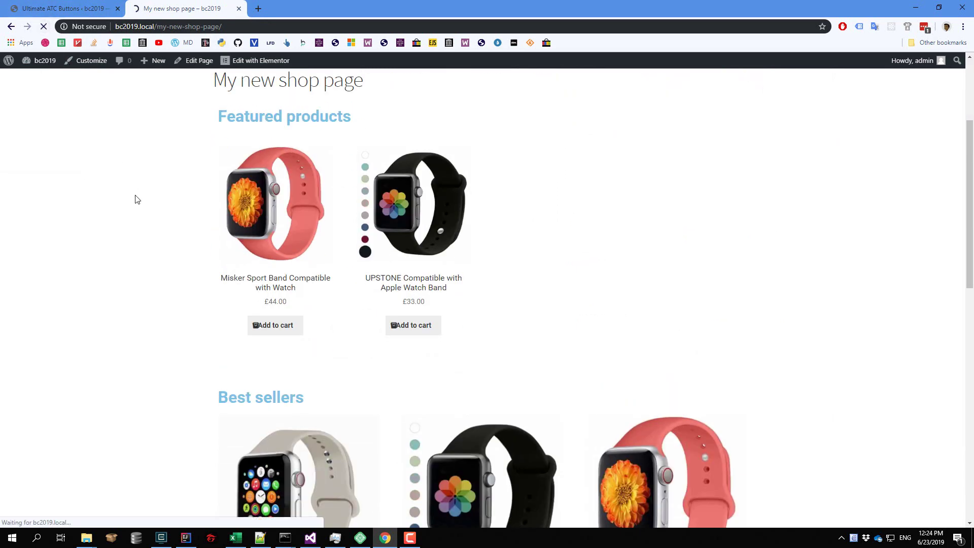